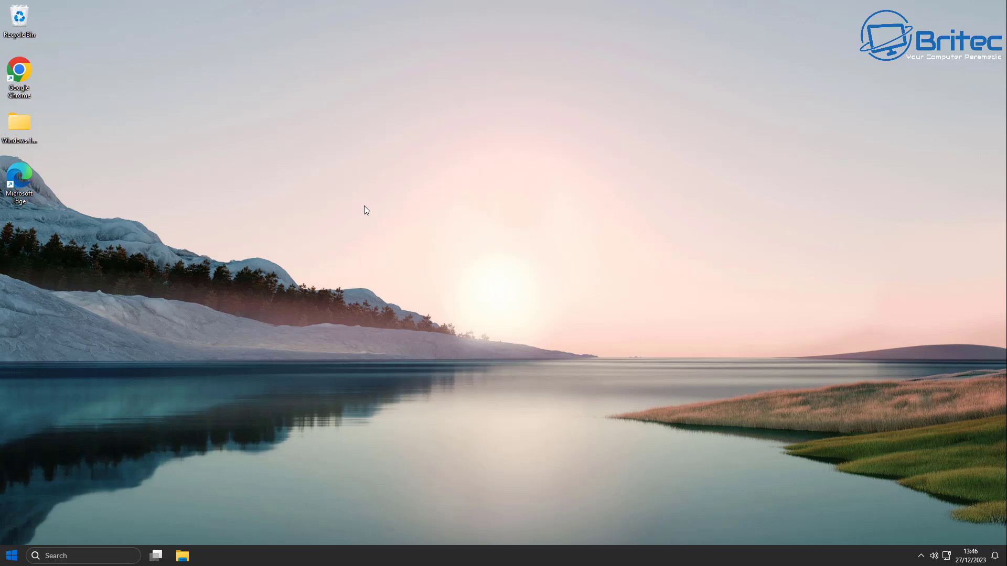
# Open the Start menu on the Windows 11 desktop
pyautogui.click(11, 555)
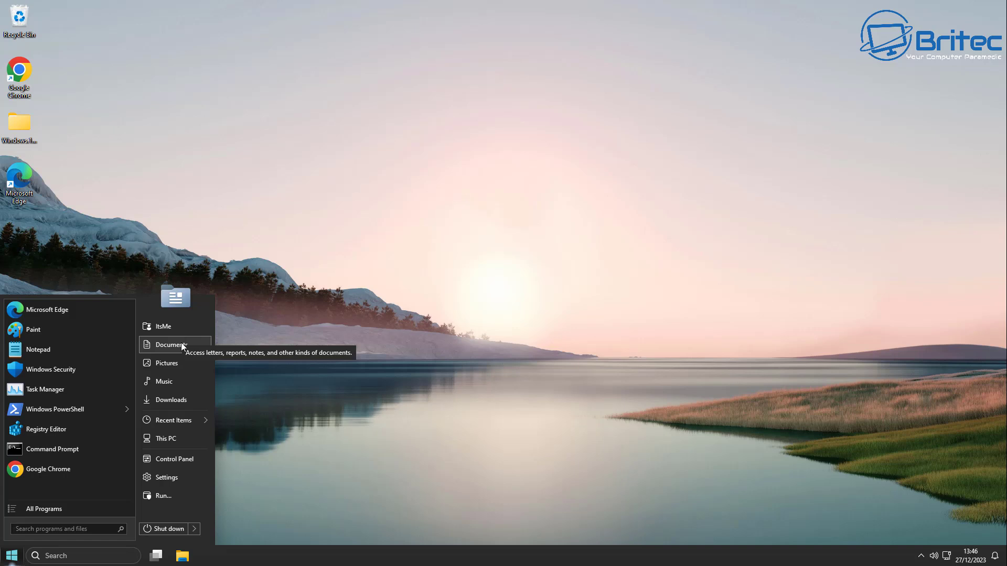
# Launch Settings from the Start menu and go to the Windows Update page
pyautogui.click(166, 479)
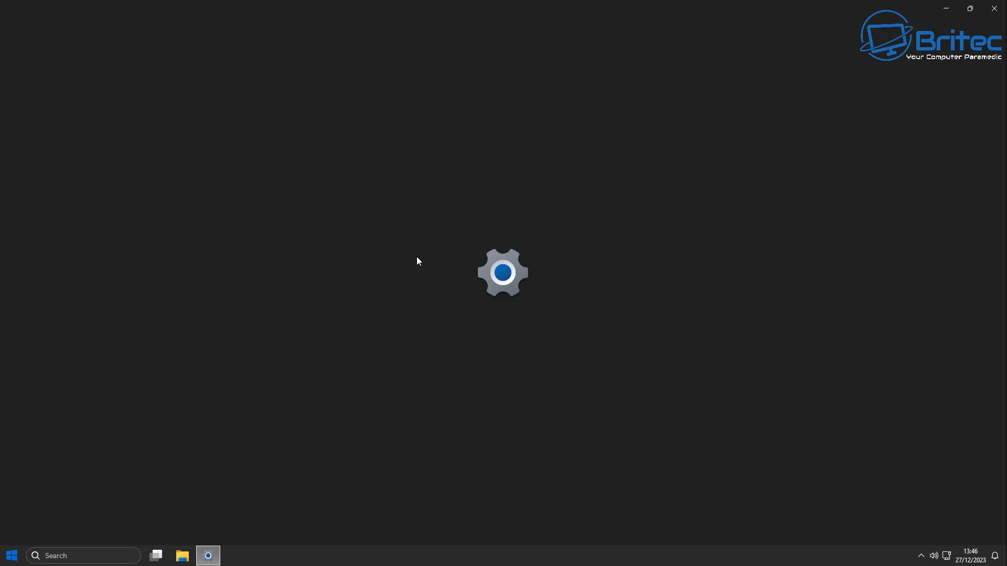
pyautogui.click(40, 344)
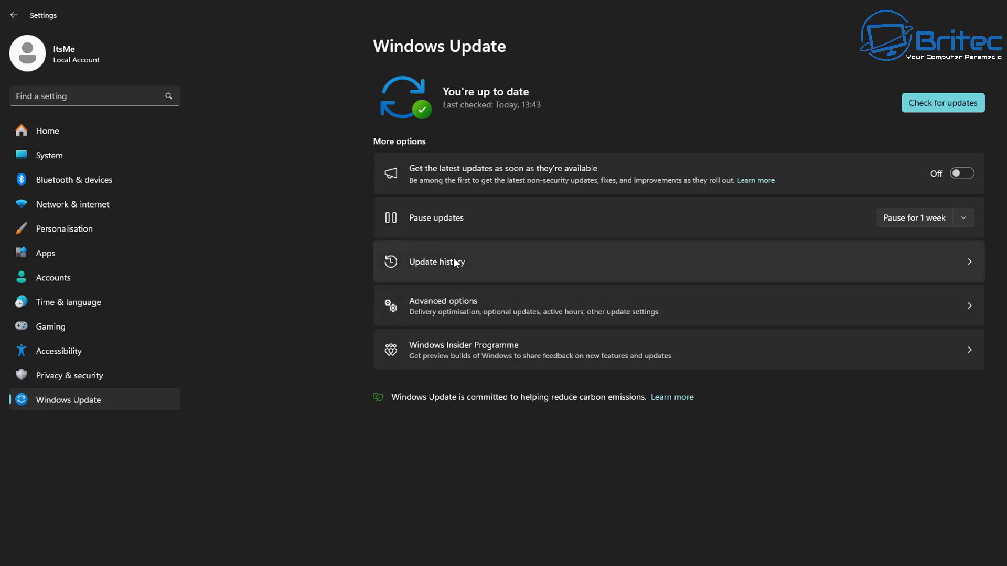
# Open Update history and expand the Definition Updates and Other Updates lists
pyautogui.click(542, 259)
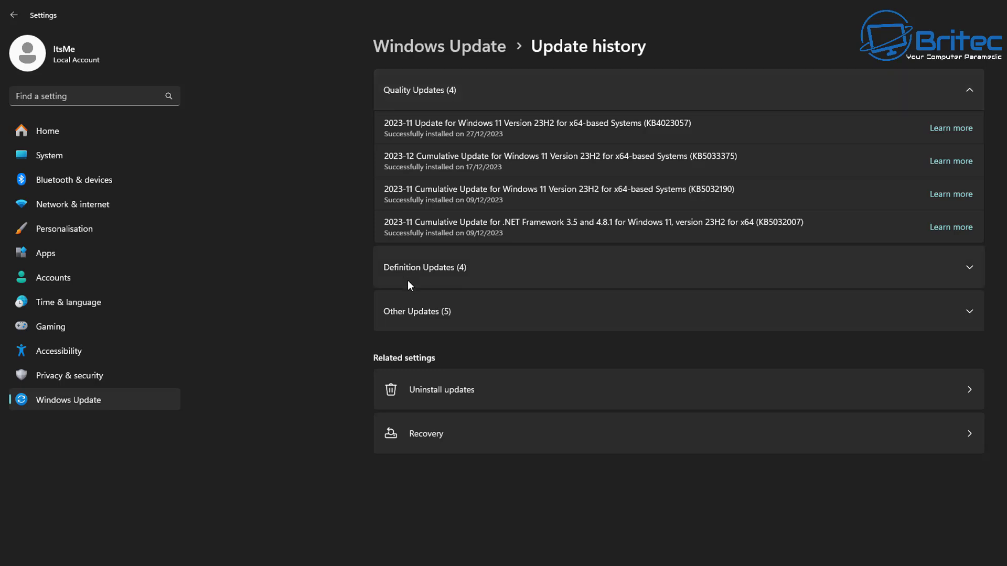
pyautogui.click(967, 264)
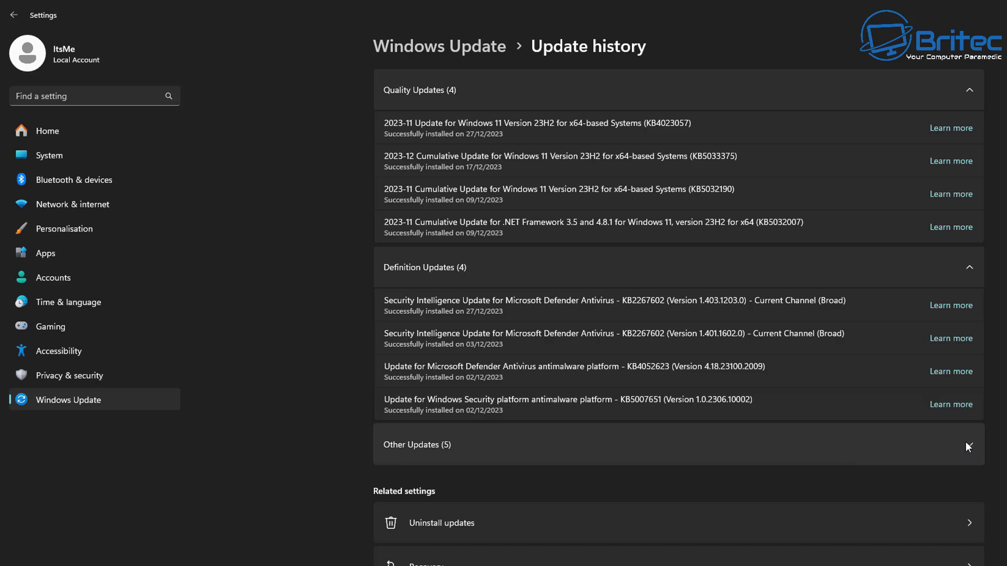
pyautogui.click(968, 444)
pyautogui.scroll(-3, 976, 382)
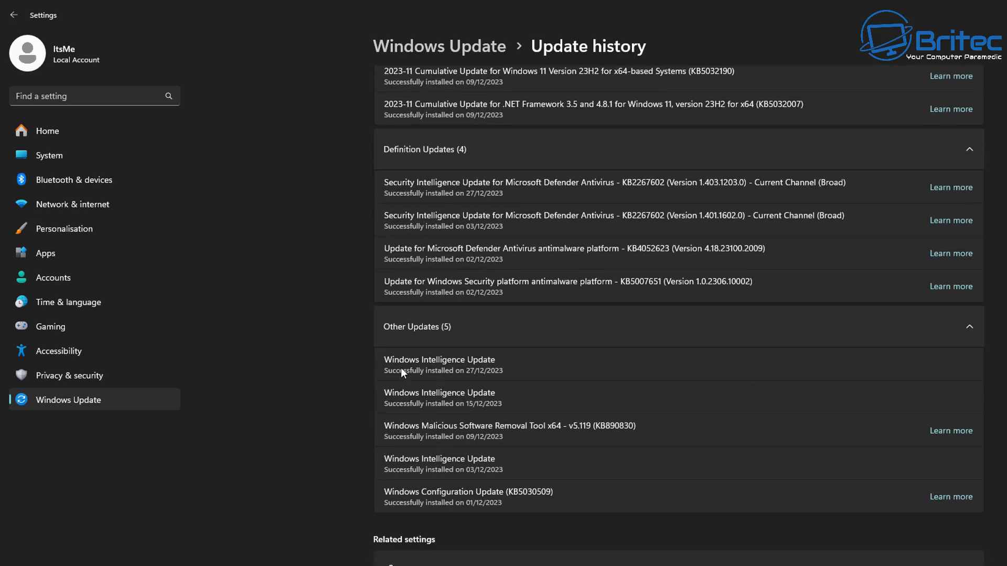
pyautogui.scroll(3, 707, 435)
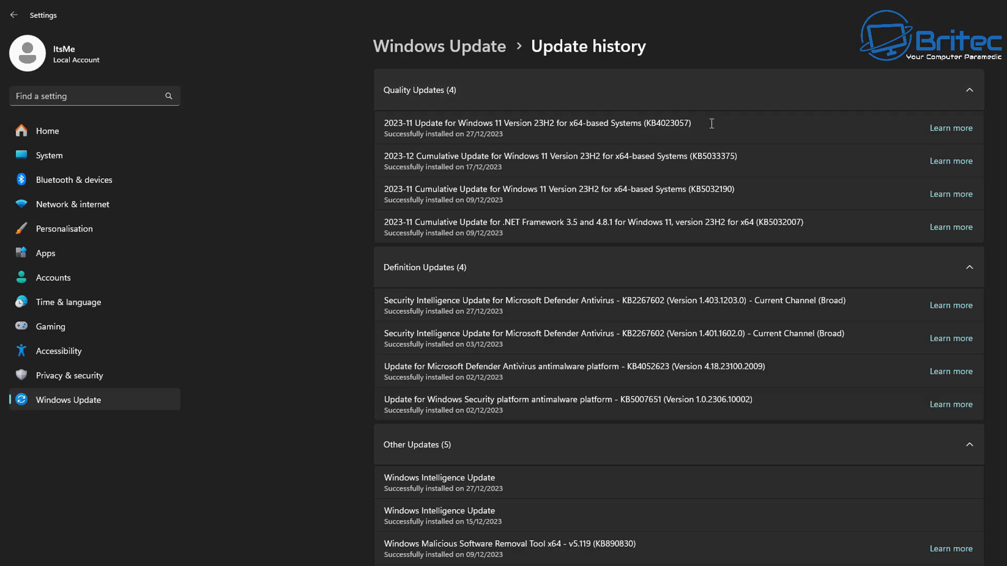
# Select the KB4023057 number, then the full title of the first quality update
pyautogui.moveTo(712, 123); pyautogui.dragTo(645, 125)
pyautogui.click(698, 122)
pyautogui.moveTo(696, 124); pyautogui.dragTo(386, 133)
pyautogui.click(710, 127)
# Open the KB4023057 support link in Google Chrome, always using Chrome for web links
pyautogui.click(950, 129)
pyautogui.click(952, 130)
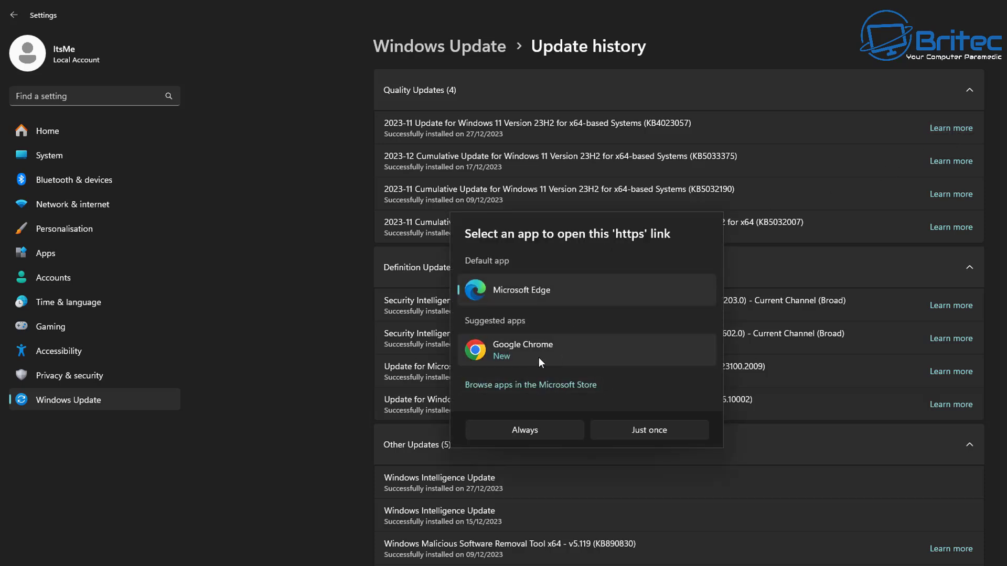
pyautogui.click(518, 347)
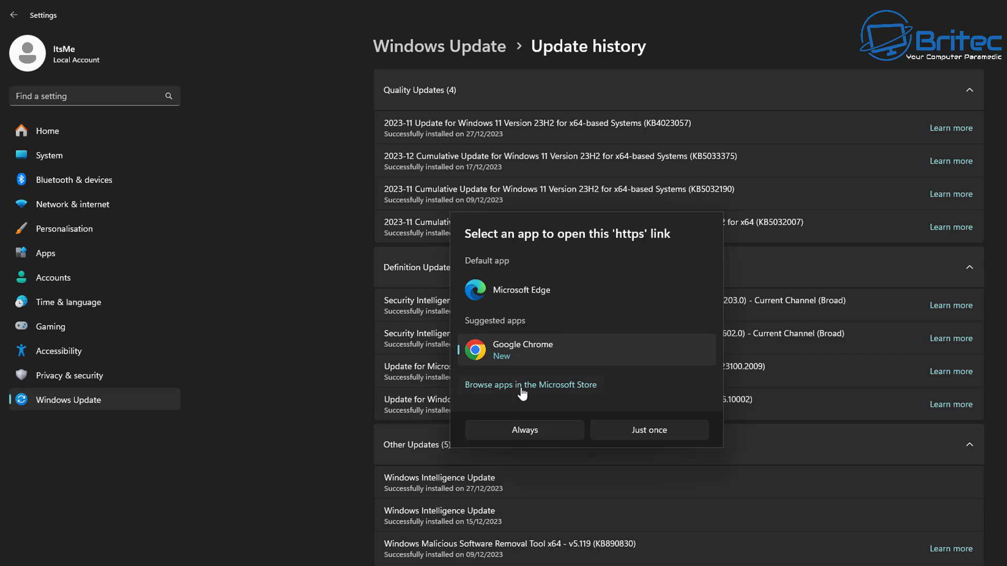
pyautogui.click(523, 430)
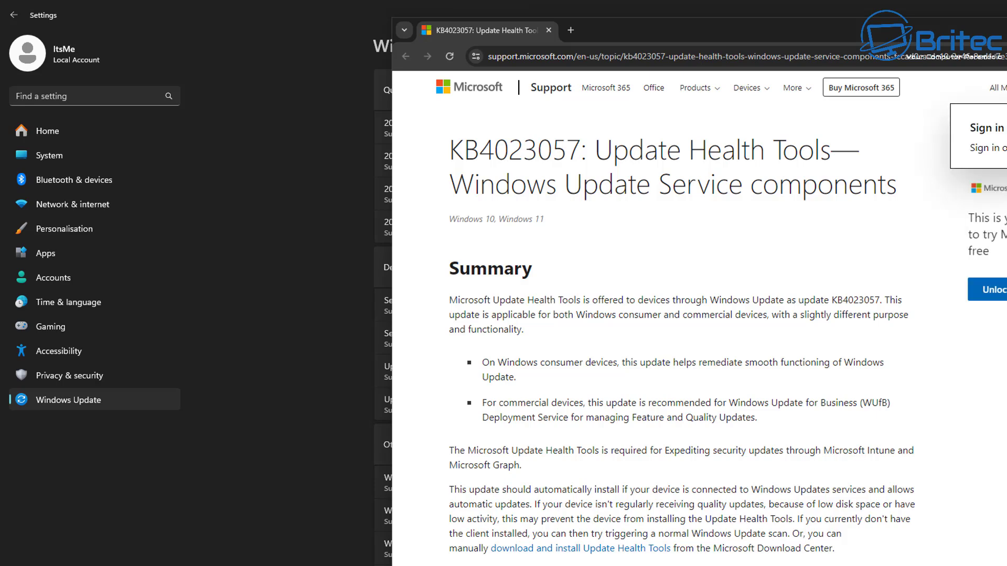
# Maximize Chrome and autoscroll the KB4023057 Update Health Tools article to its firewall endpoints
pyautogui.press('super+Up')
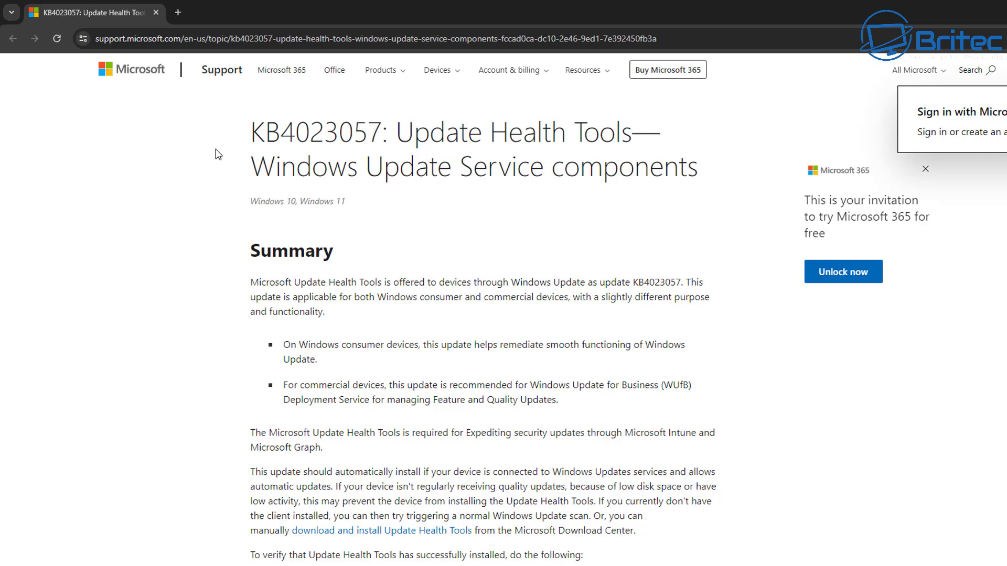
pyautogui.moveTo(251, 131); pyautogui.dragTo(377, 131)
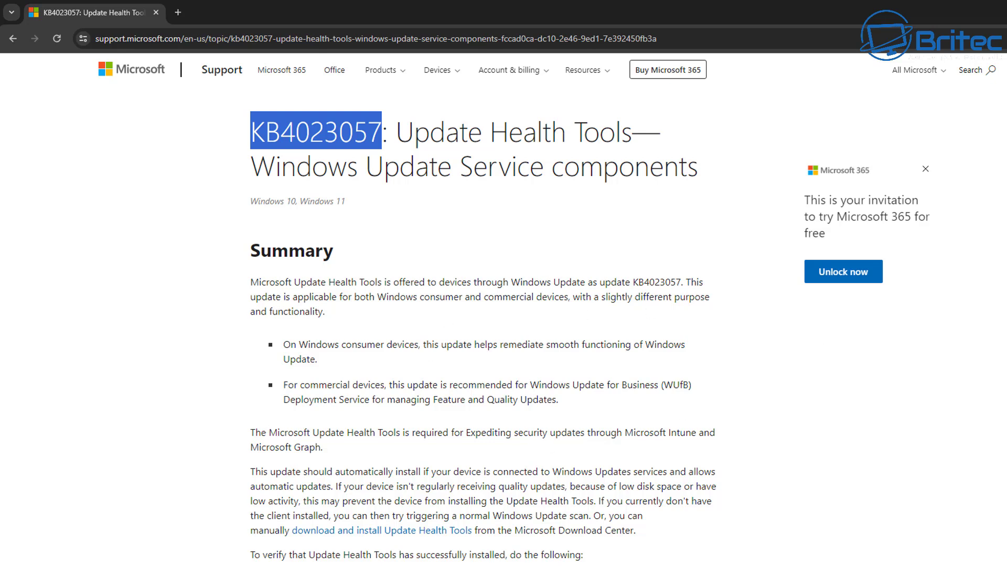
pyautogui.middleClick(985, 142)
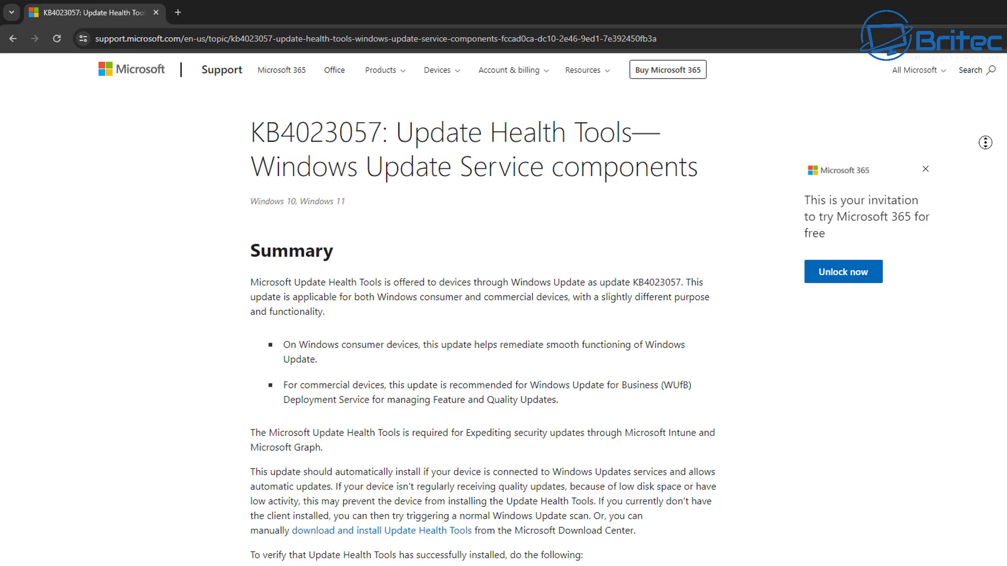
pyautogui.scroll(-1, 984, 157)
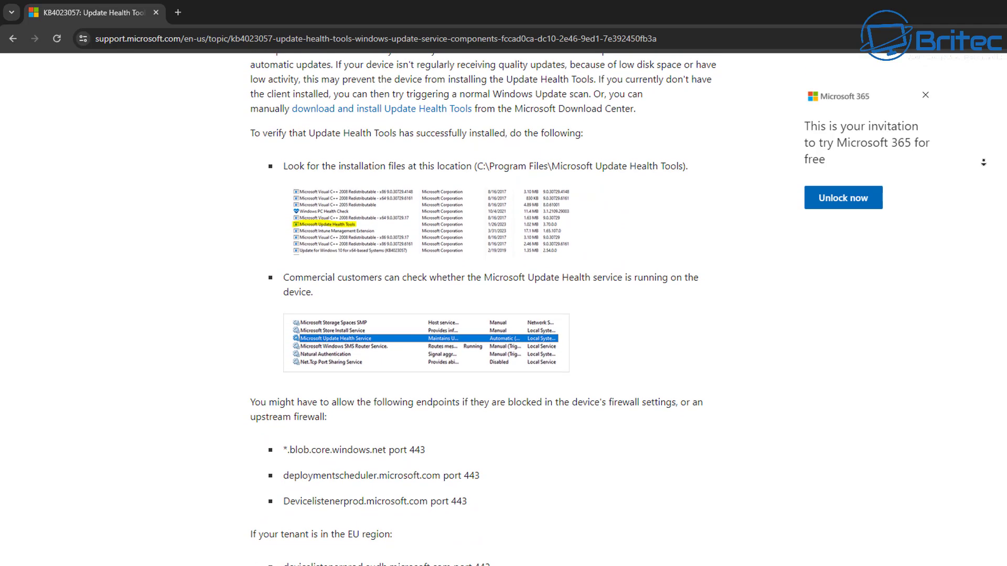
pyautogui.click(983, 163)
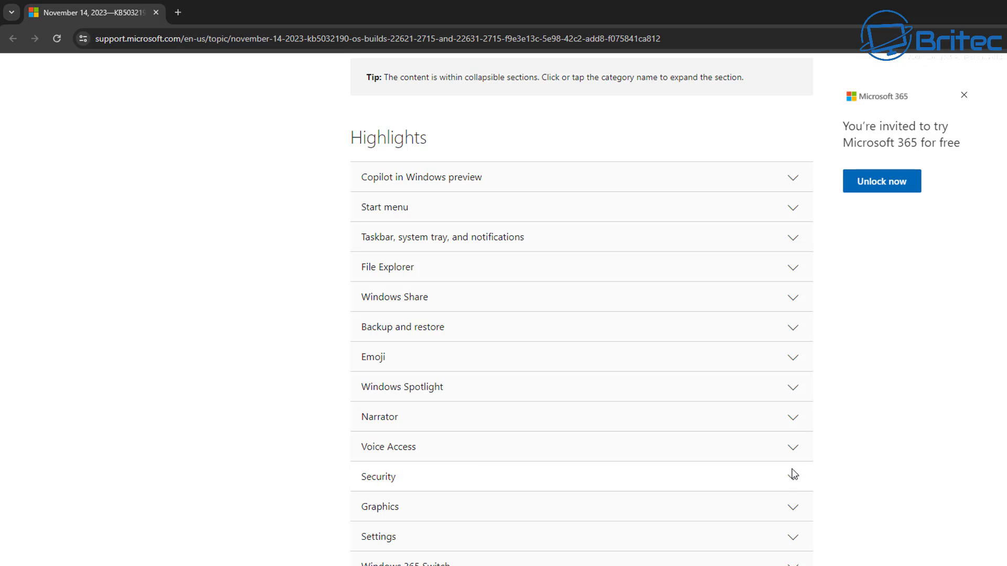
# Expand the Security highlights section of the KB5032190 page and scroll through it
pyautogui.click(786, 486)
pyautogui.scroll(-2, 781, 479)
pyautogui.scroll(-3, 778, 475)
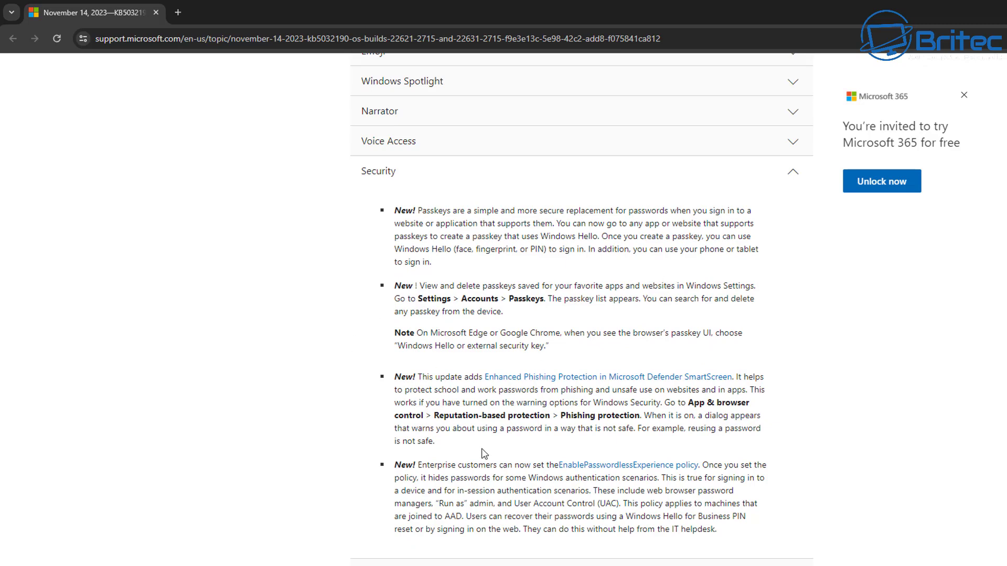
pyautogui.scroll(-1, 482, 446)
pyautogui.scroll(4, 493, 459)
pyautogui.scroll(1, 495, 457)
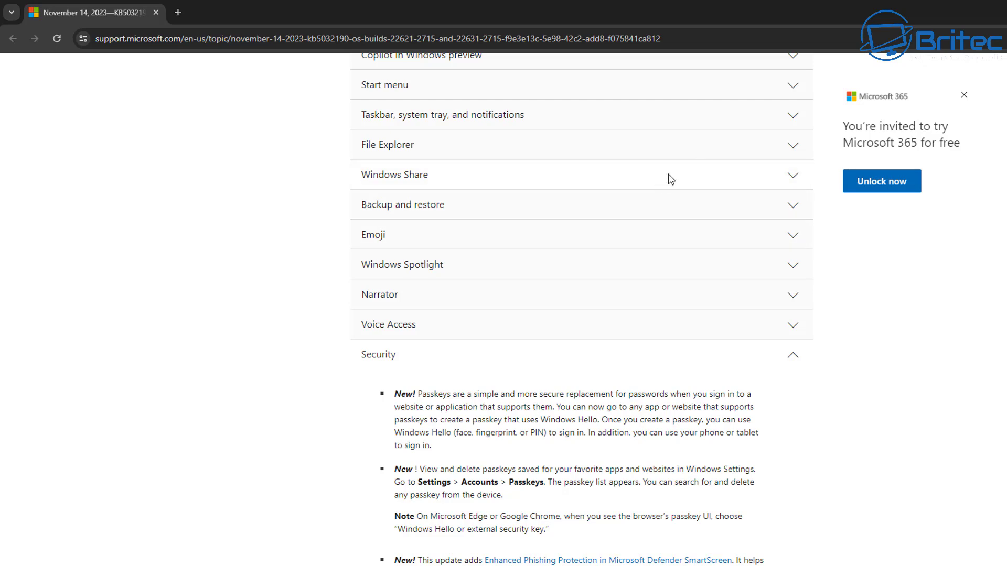
# Expand and collapse File Explorer highlights, collapse Security, then autoscroll to Improvements
pyautogui.click(791, 144)
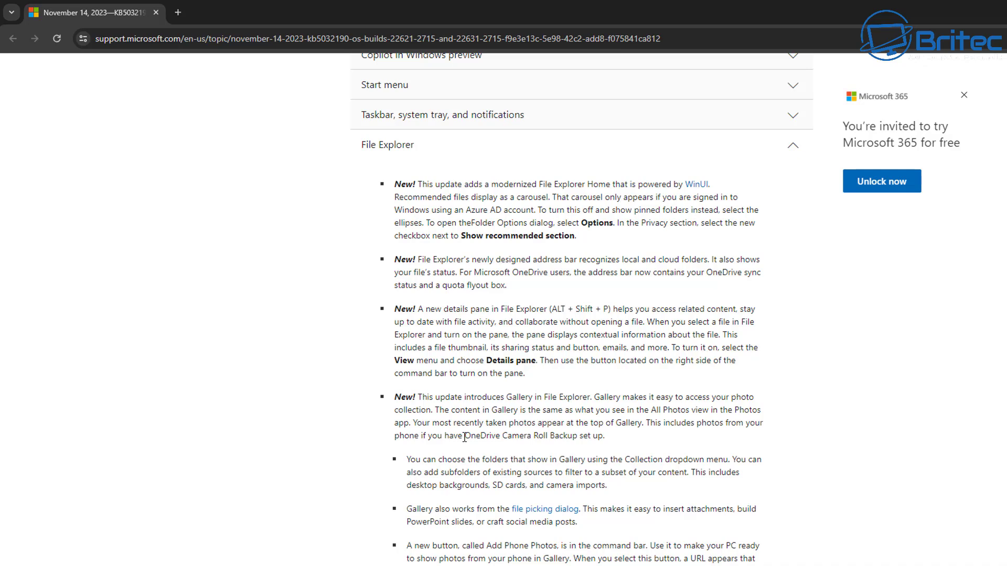
pyautogui.click(793, 146)
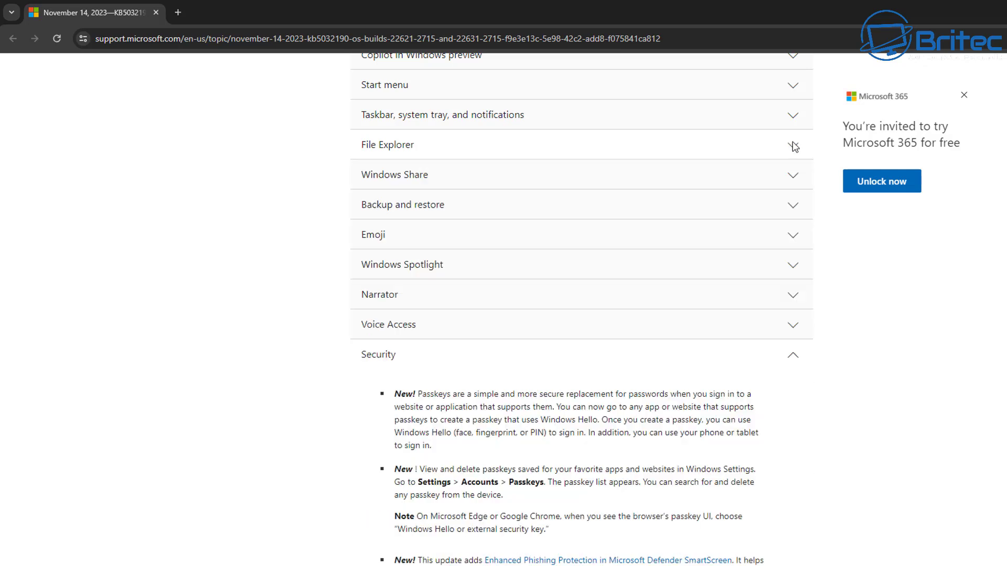
pyautogui.click(794, 358)
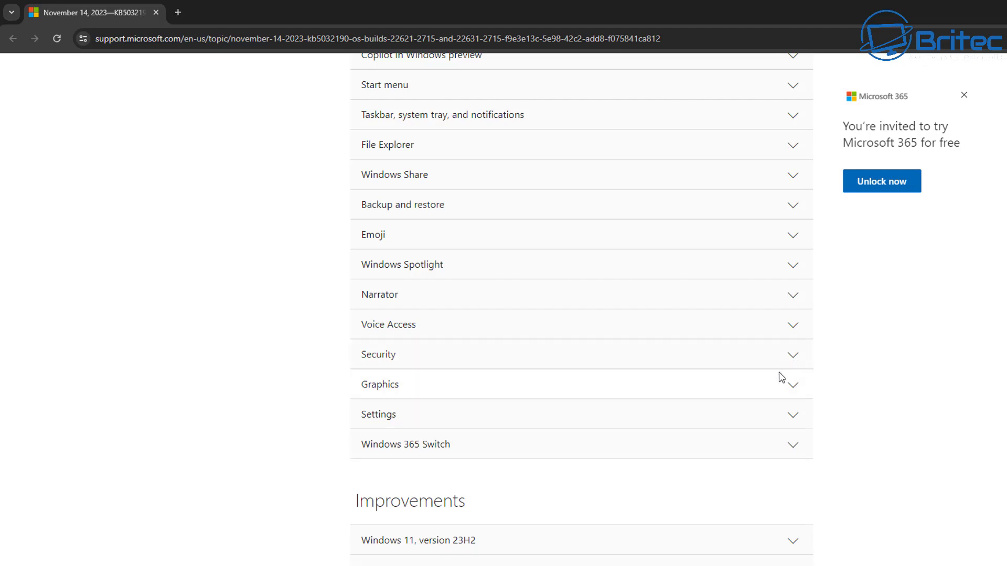
pyautogui.middleClick(960, 291)
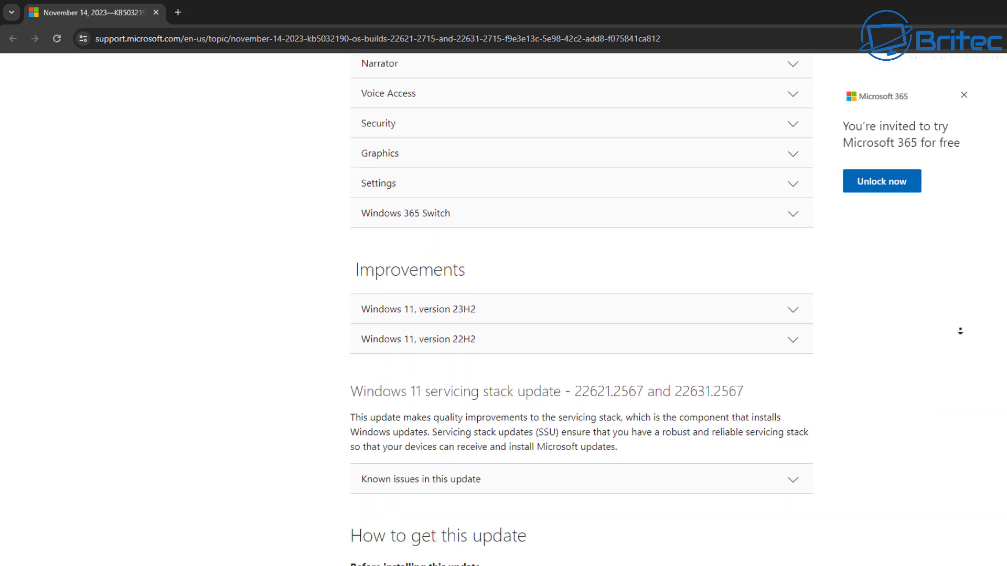
pyautogui.click(829, 330)
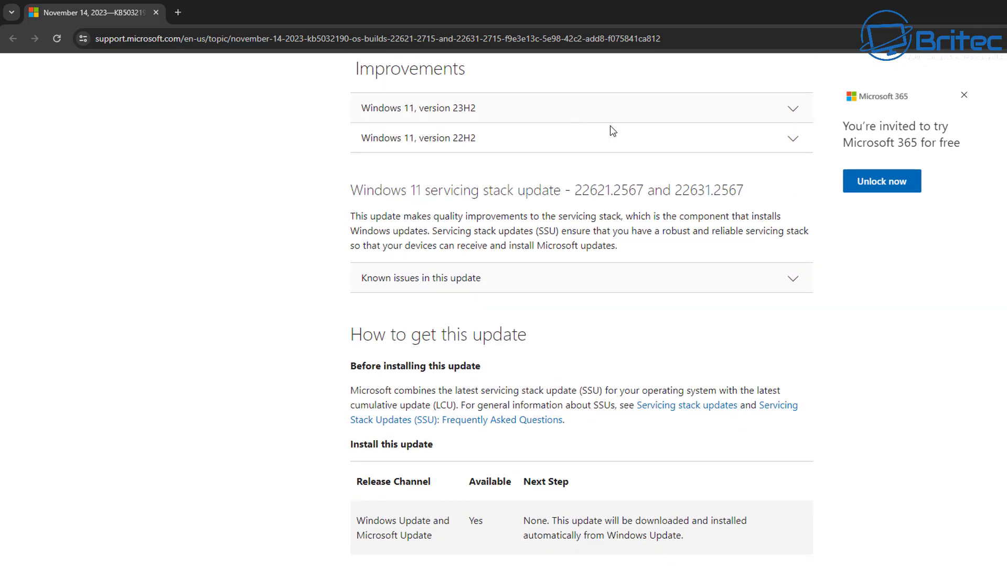
# Expand the Windows 11, version 23H2 improvement notes and scroll down past them
pyautogui.click(792, 111)
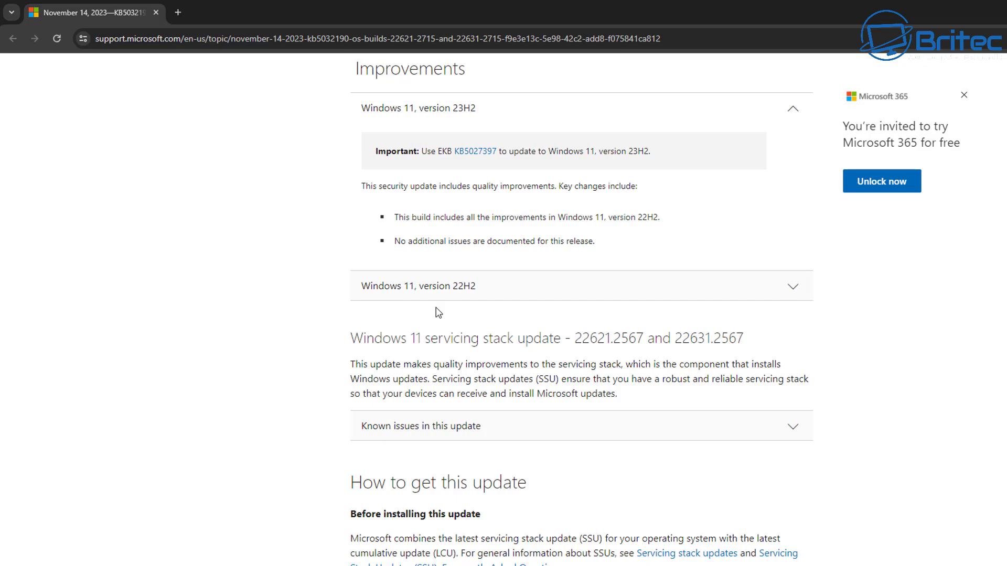
pyautogui.scroll(-5, 786, 416)
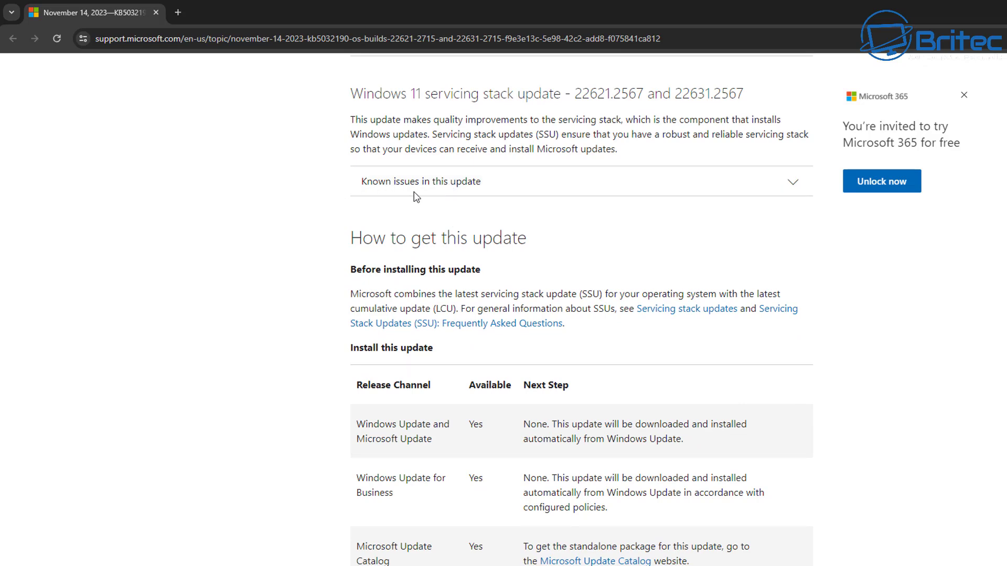
# Expand 'Known issues in this update' for KB5032190 and scroll through the issues table
pyautogui.click(793, 187)
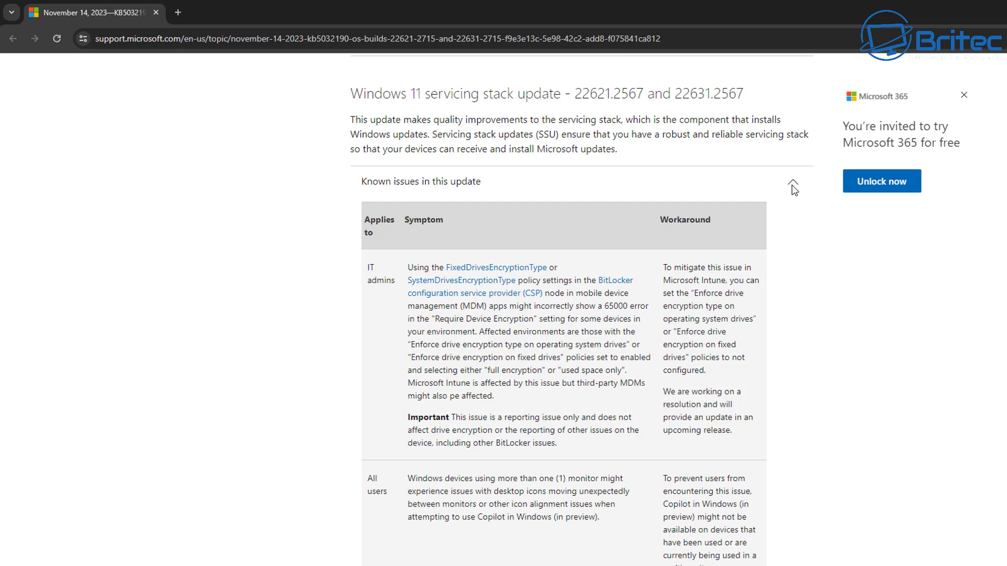
pyautogui.middleClick(964, 265)
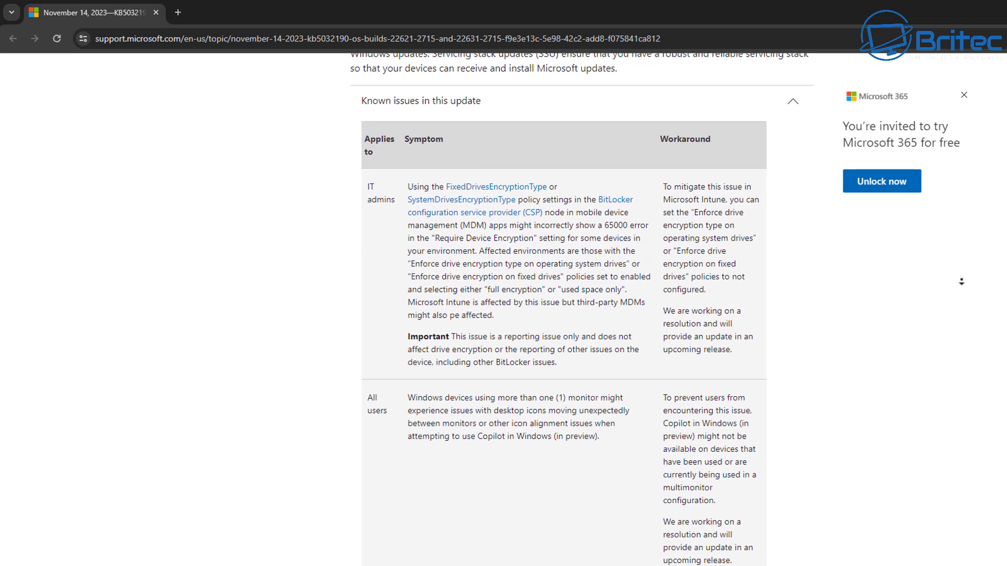
pyautogui.click(964, 285)
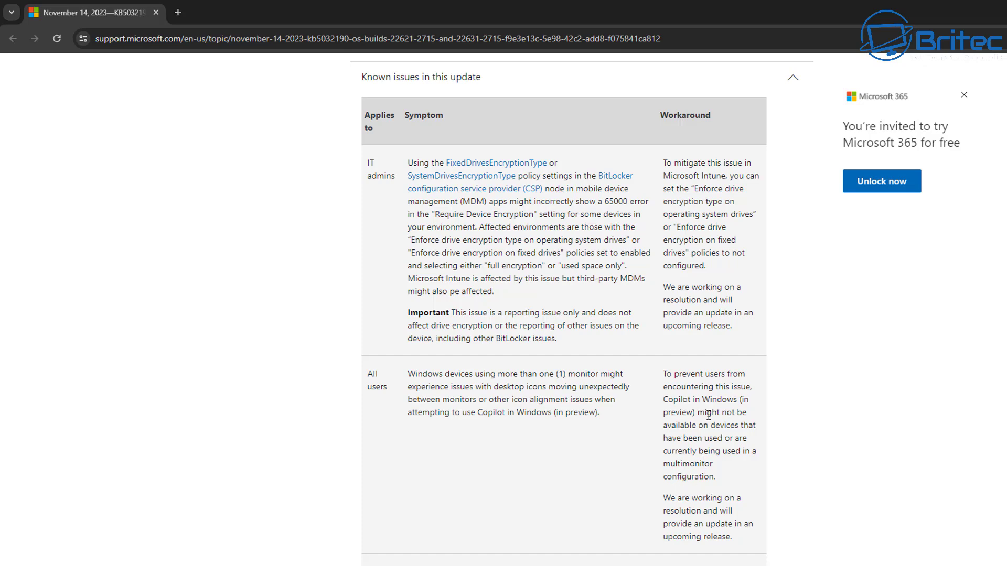
pyautogui.scroll(-8, 694, 446)
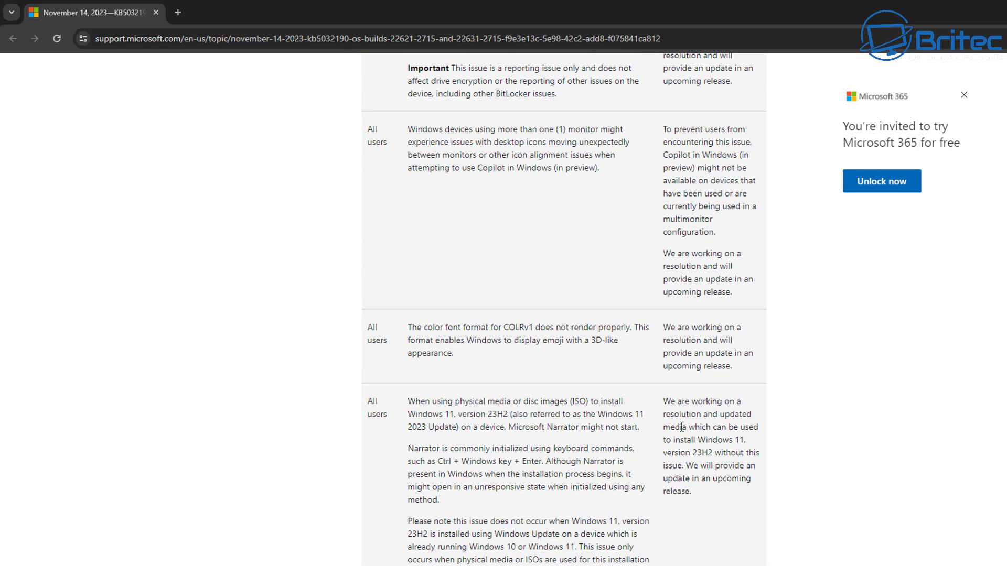
pyautogui.scroll(5, 672, 422)
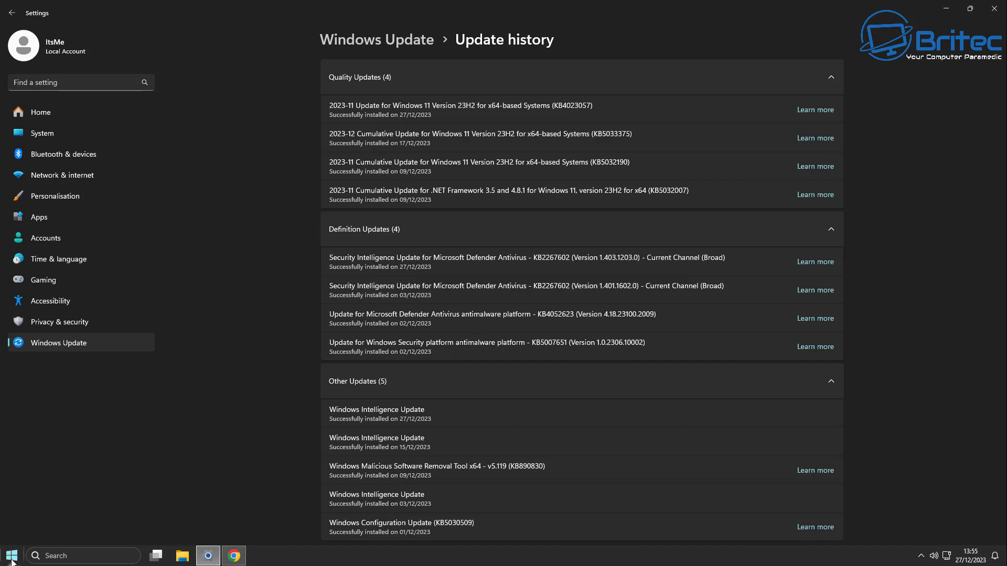
# Open Control Panel from the Start menu
pyautogui.click(11, 557)
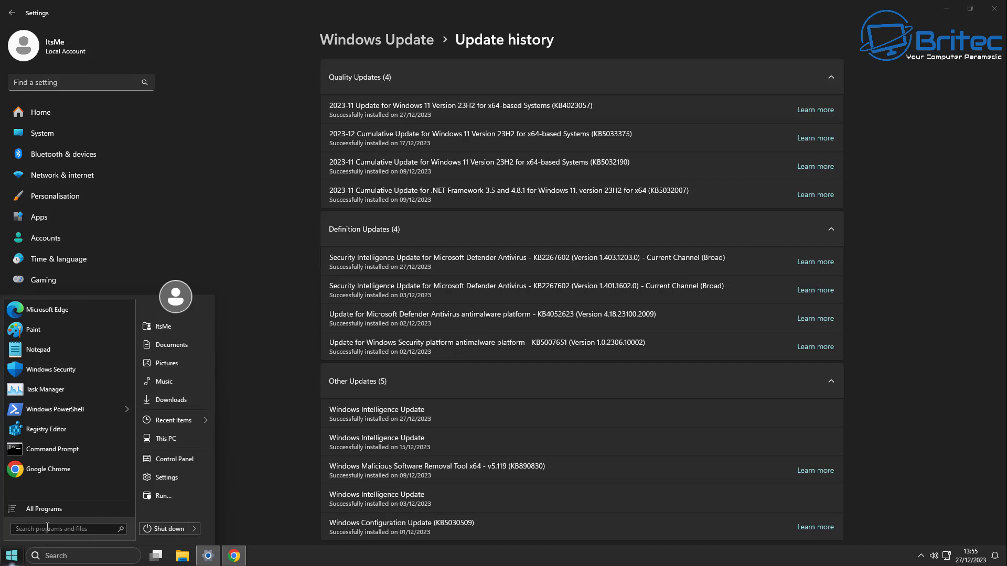
pyautogui.click(187, 457)
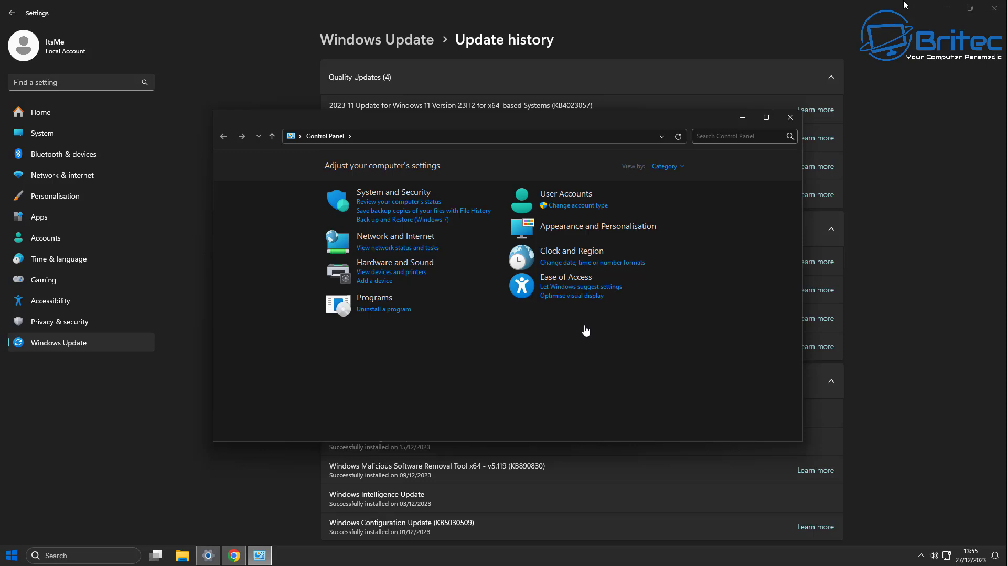
# Uninstall 'Update for Microsoft Windows' from installed updates, then close the window
pyautogui.click(393, 311)
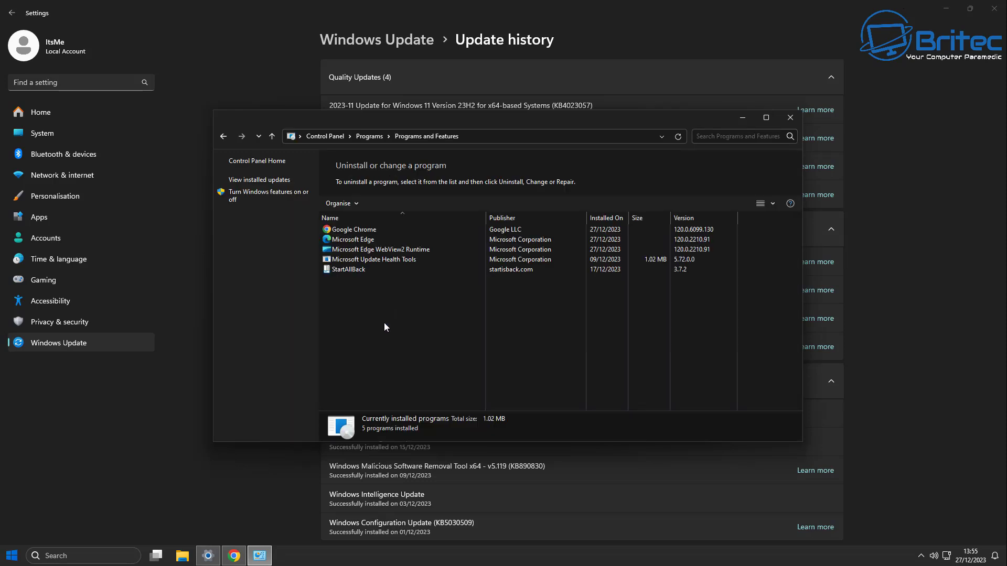
pyautogui.click(391, 262)
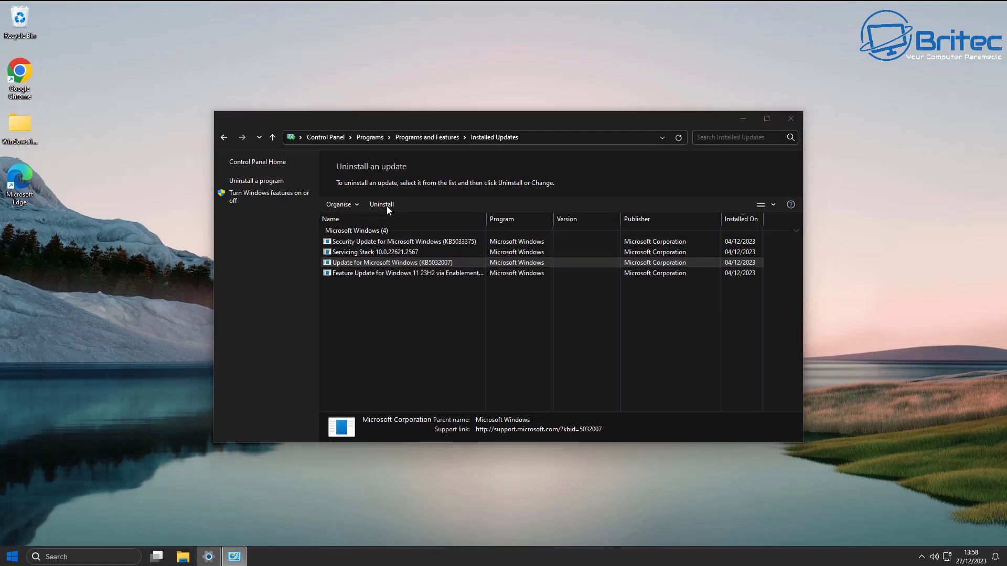
pyautogui.click(382, 204)
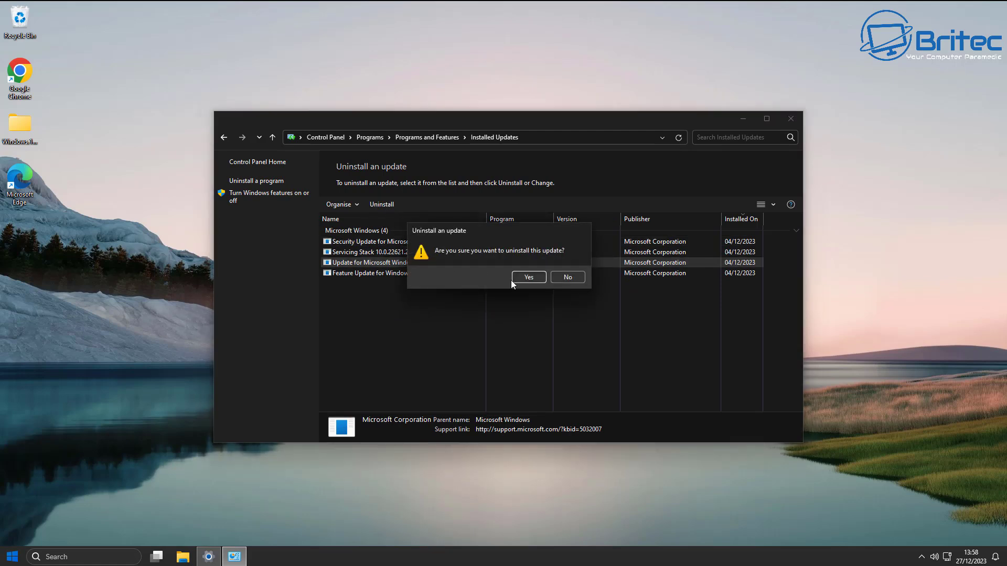
pyautogui.click(529, 277)
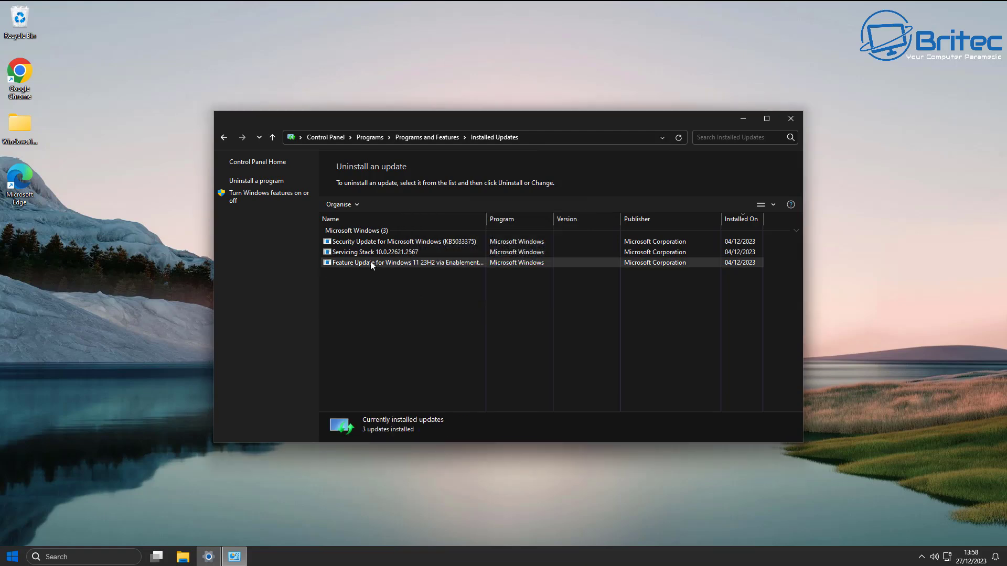
pyautogui.click(791, 119)
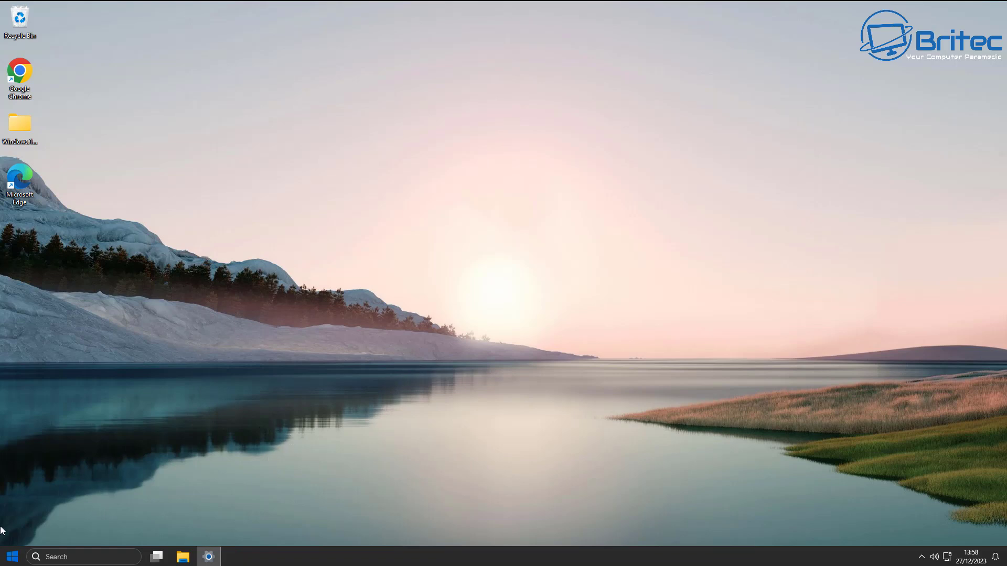
# Recheck the five installed programs in Control Panel, close it, and reopen the Start menu
pyautogui.click(12, 557)
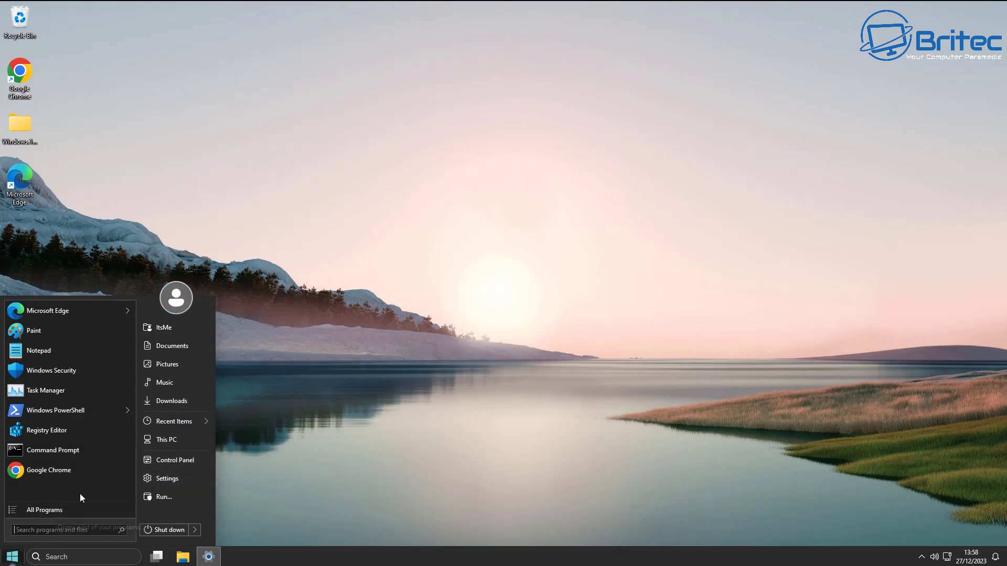
pyautogui.click(175, 459)
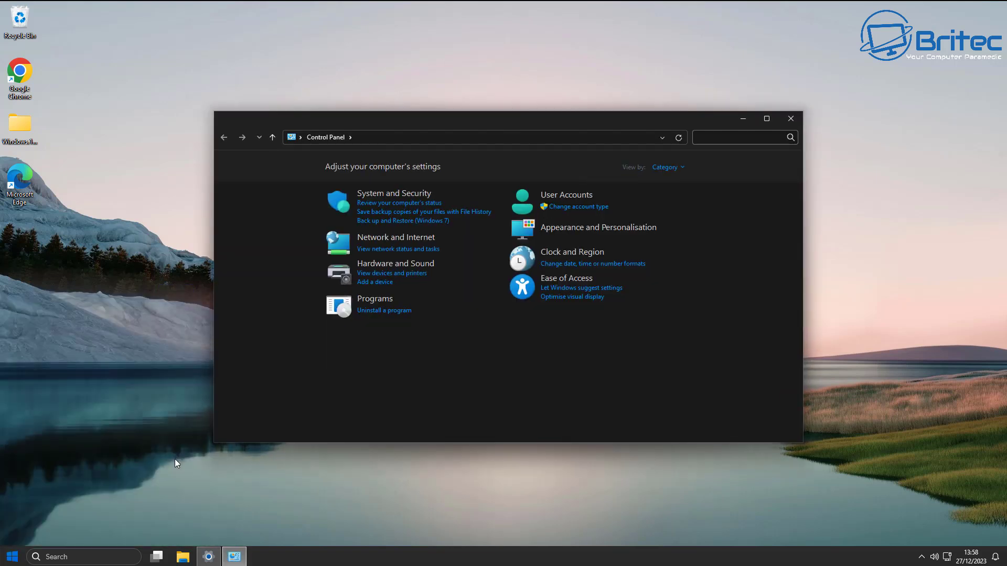
pyautogui.click(385, 314)
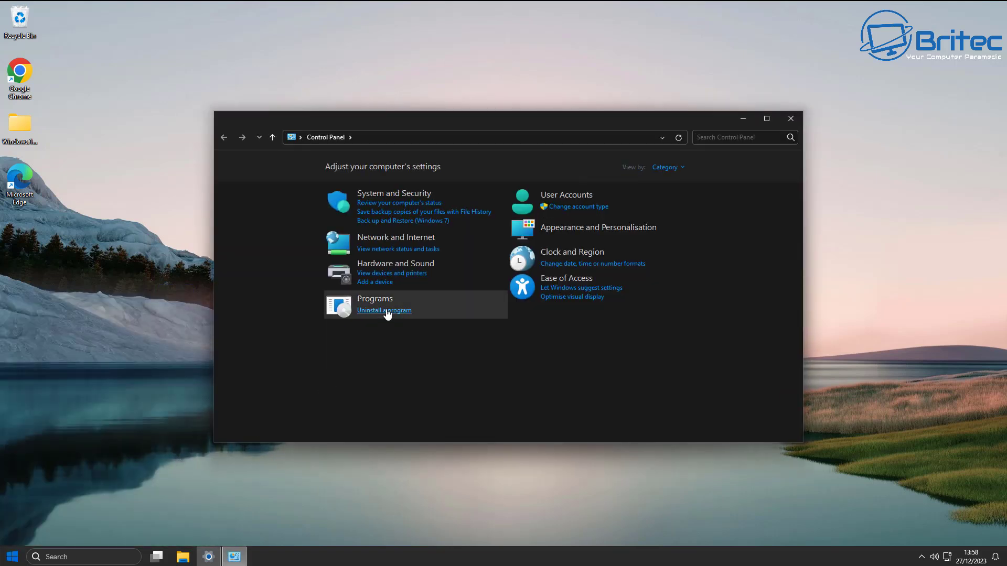
pyautogui.click(790, 119)
pyautogui.click(15, 559)
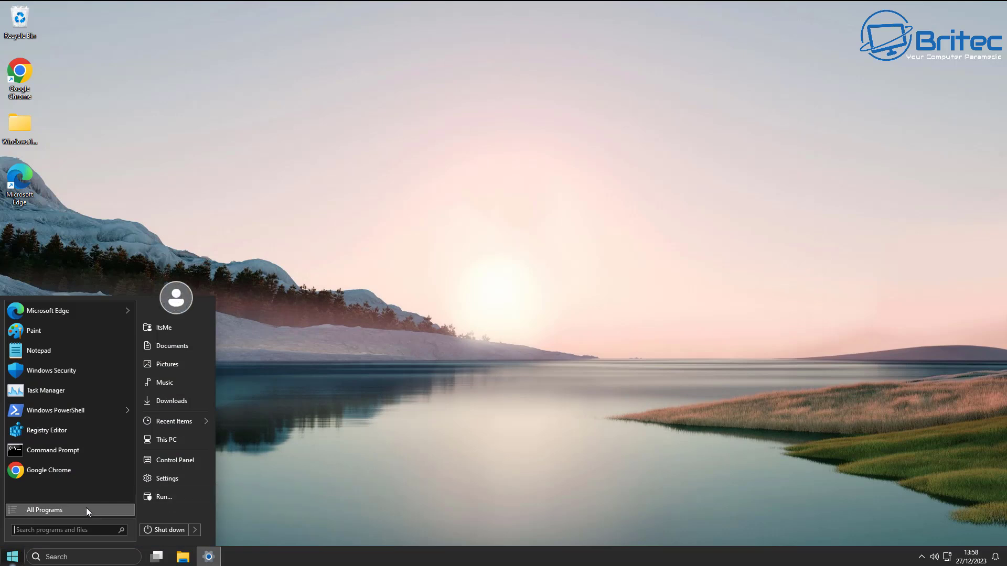
# On the Windows Update page, check for new updates, then pause updates for 1 week
pyautogui.click(153, 475)
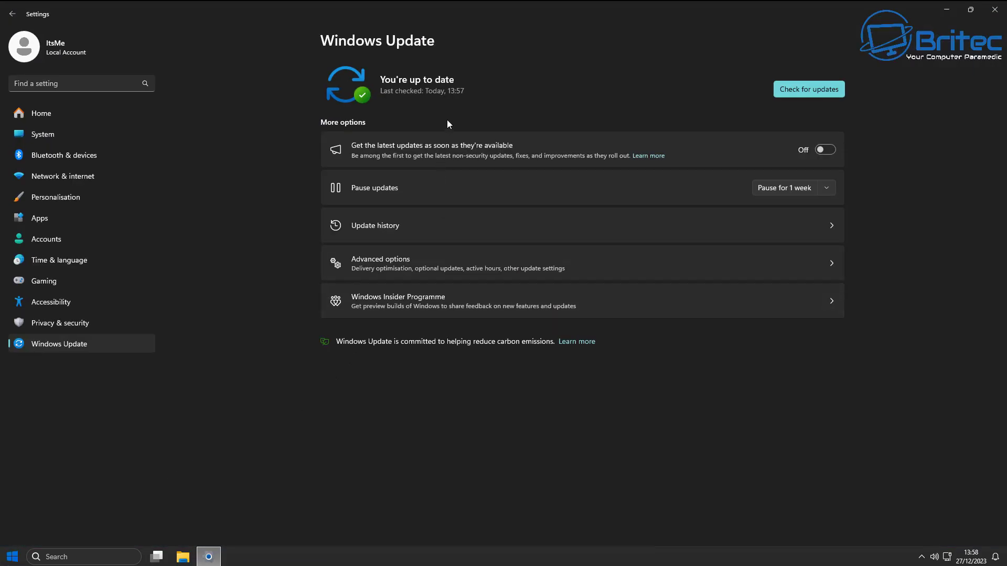
pyautogui.click(820, 96)
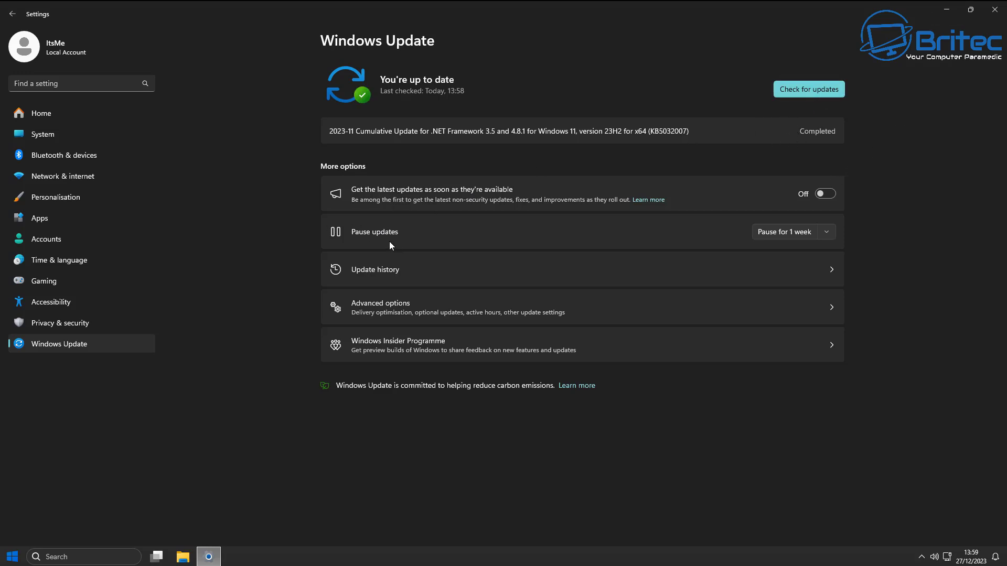
pyautogui.click(827, 231)
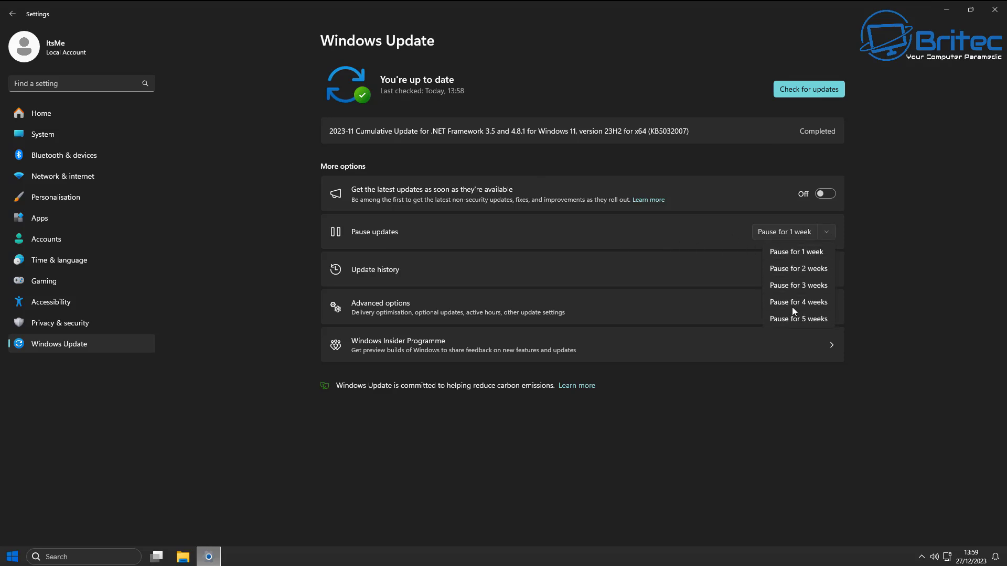
pyautogui.click(564, 239)
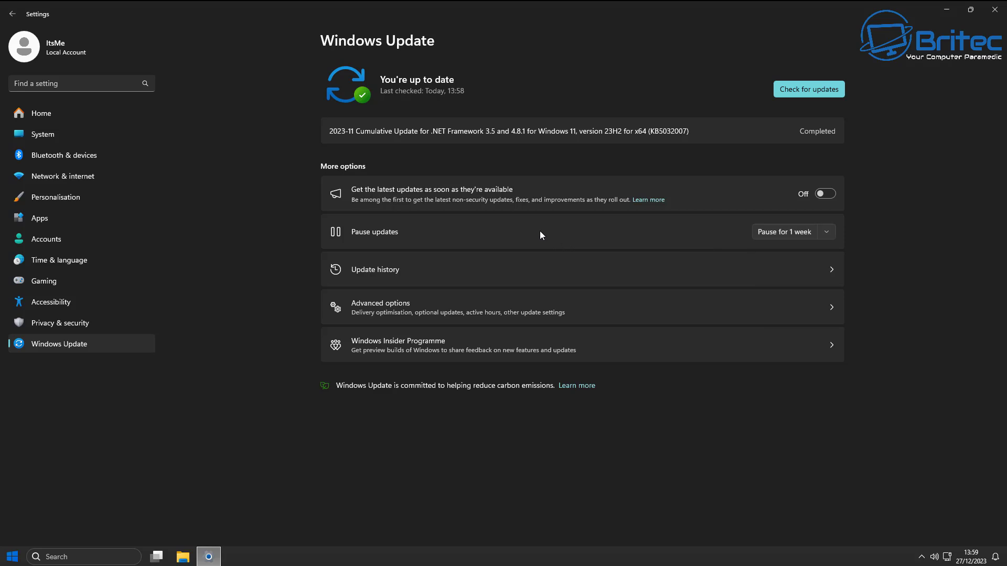
# Choose 'Extend for 2 weeks' to hold updates until 31/01/2024
pyautogui.click(823, 231)
pyautogui.click(811, 269)
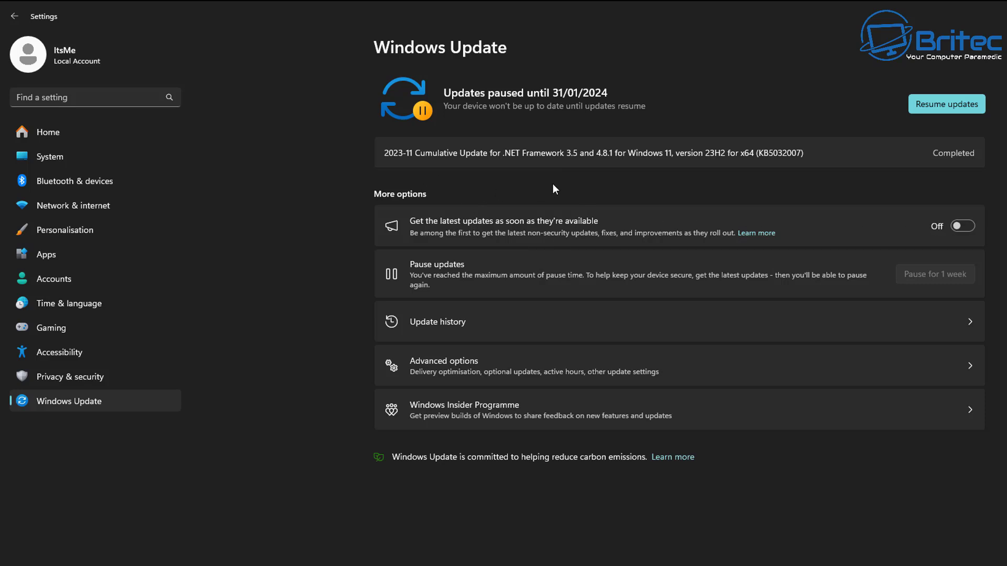
# Resume updates and switch 'Get the latest updates as soon as they're available' to Off
pyautogui.click(955, 98)
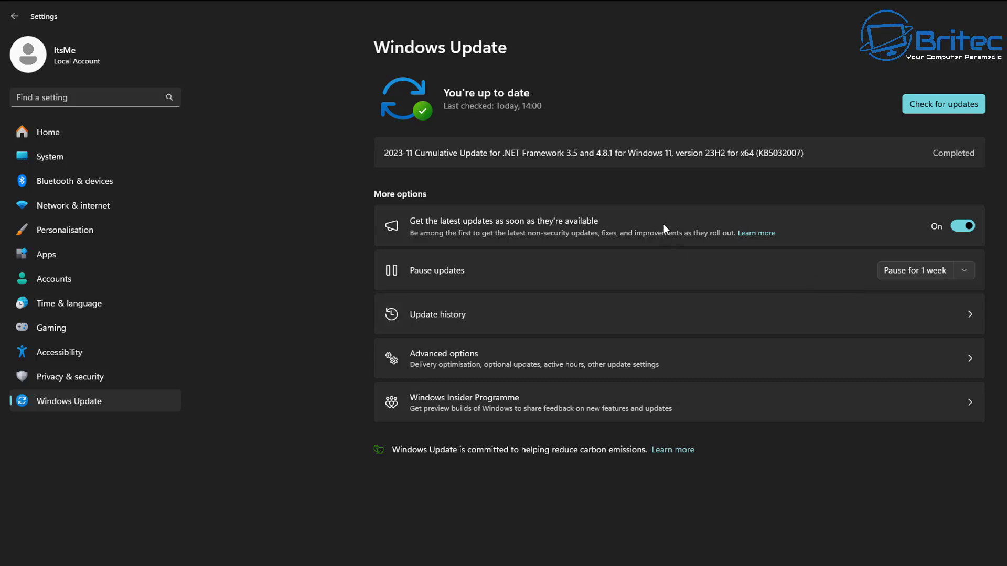
pyautogui.click(955, 229)
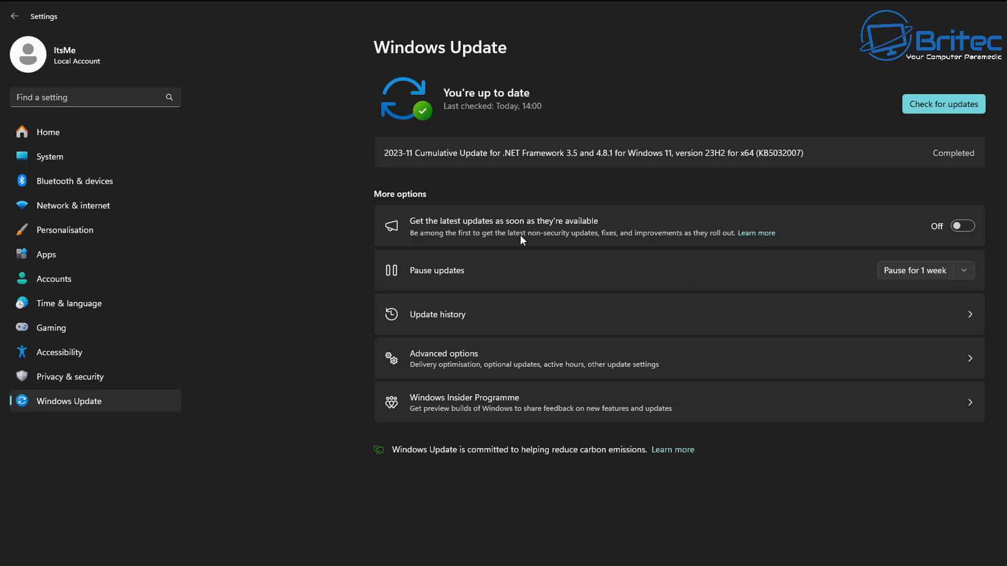